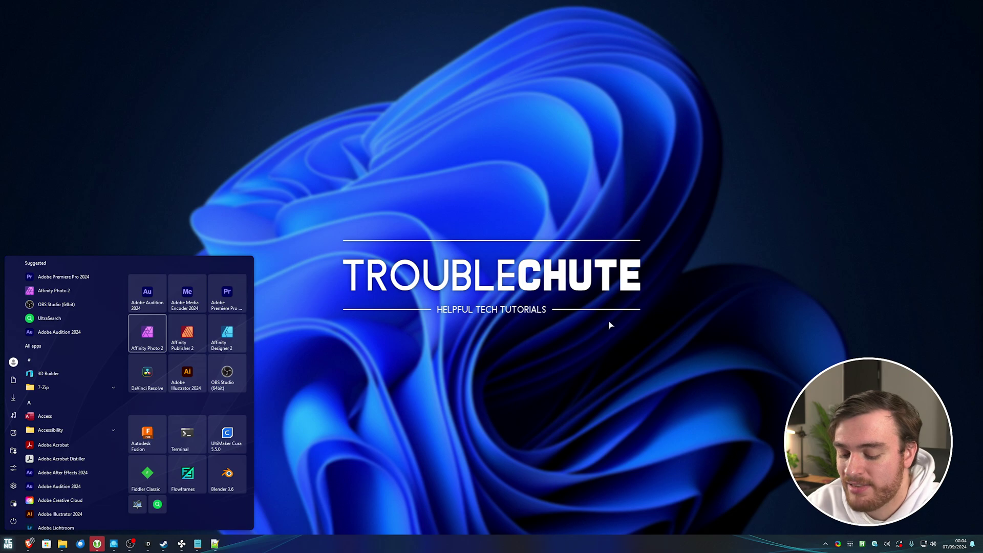
Search Start for 'network', open the Network Connections adapter list, and select the Ethernet adapter
type("network")
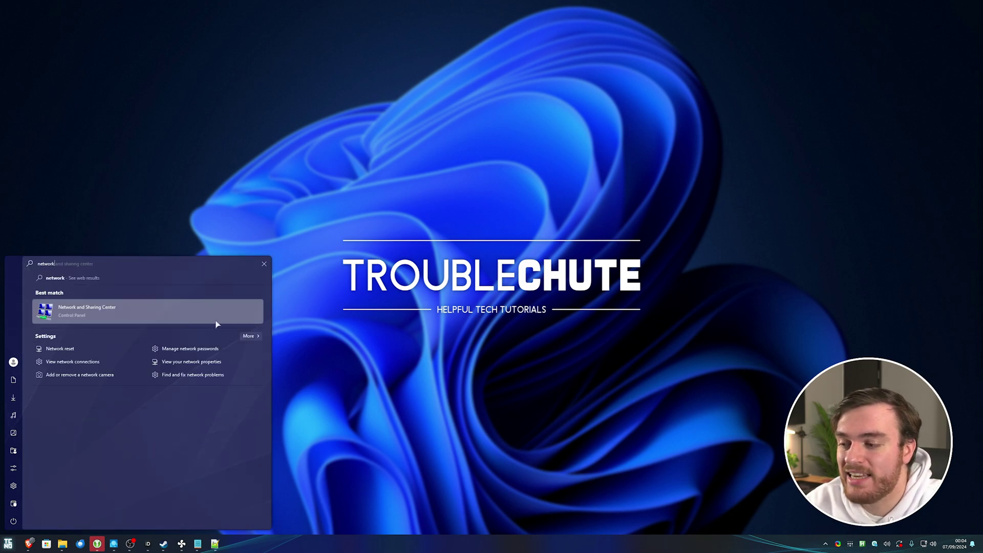
left_click_drag(216, 324, 253, 332)
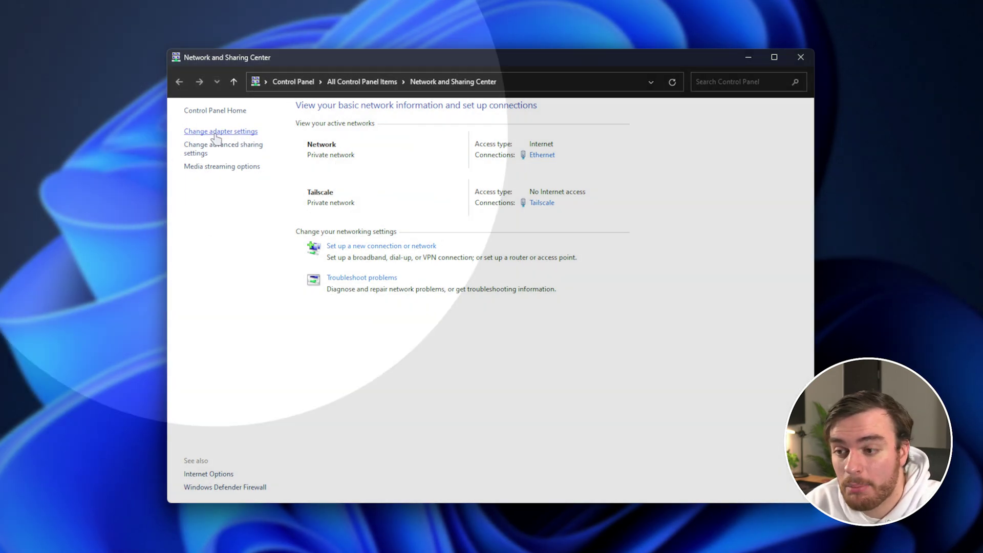
left_click(216, 132)
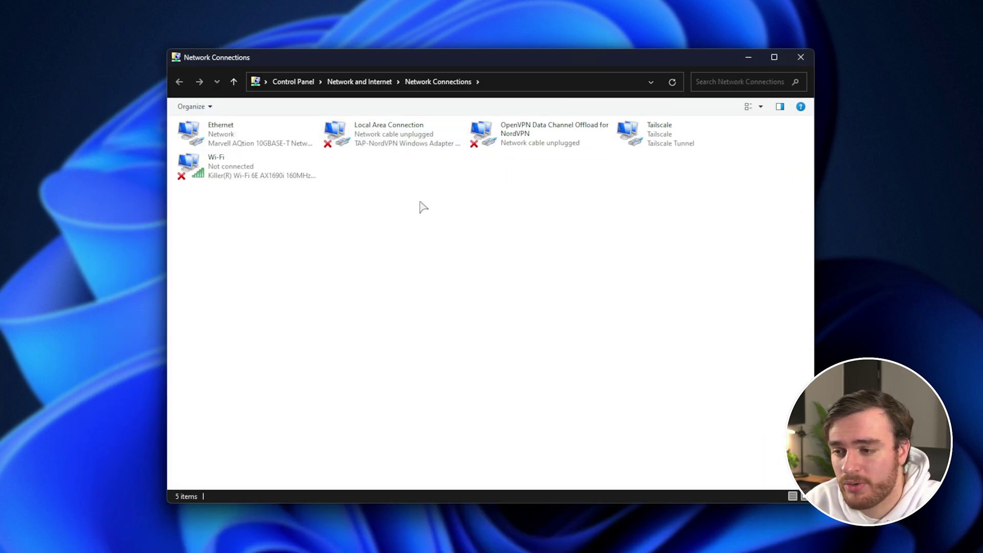
left_click(282, 174)
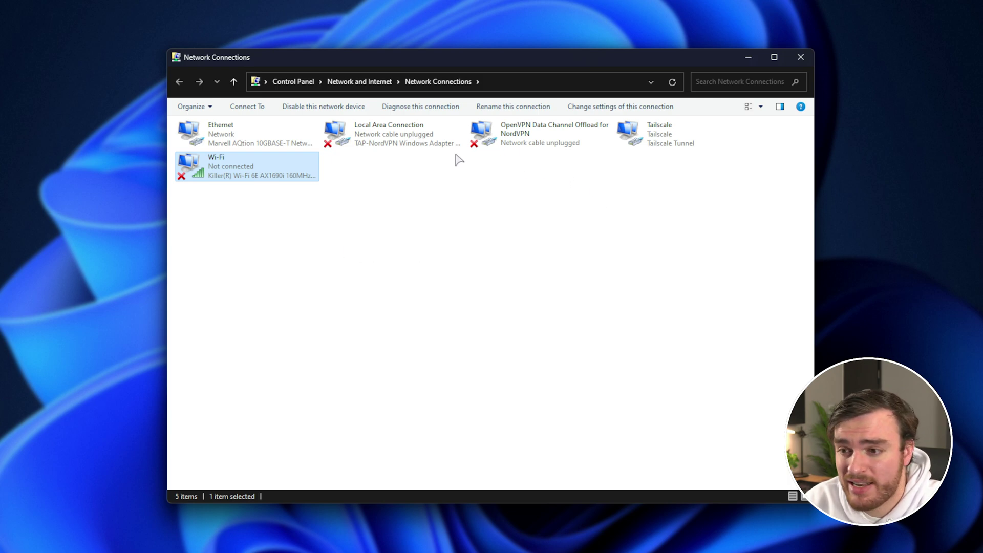
left_click(506, 152)
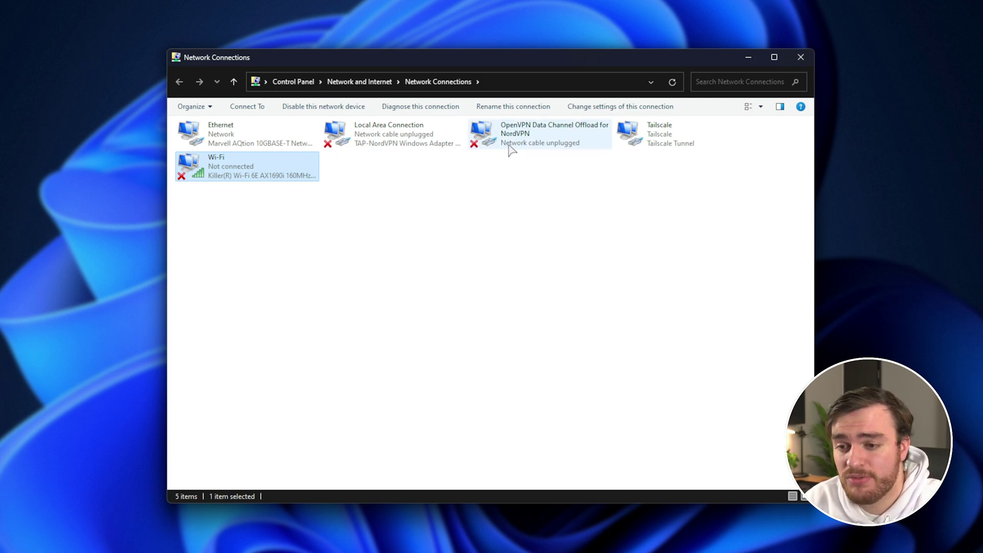
left_click(251, 143)
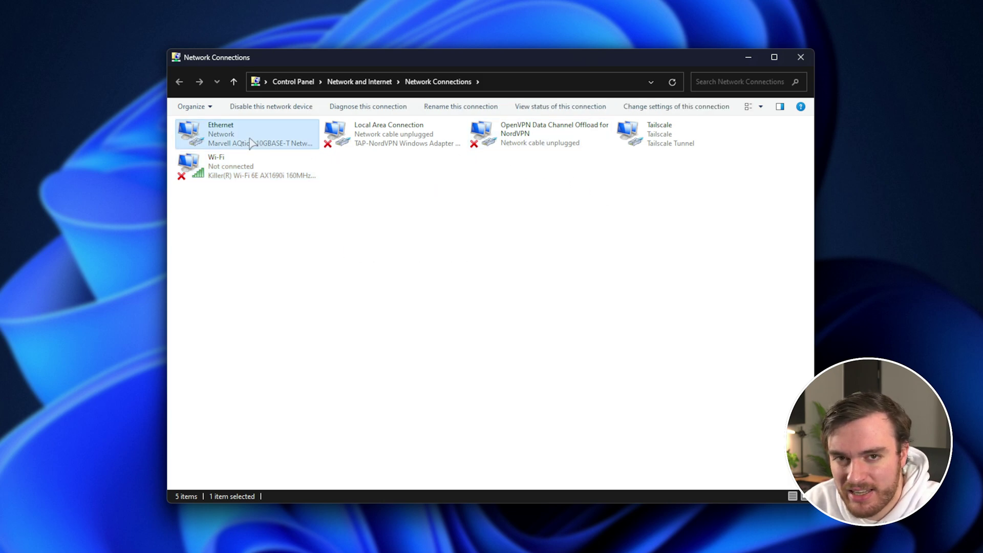
Open the Ethernet adapter's hardware configuration from its connection Properties, confirming the prompt
right_click(286, 134)
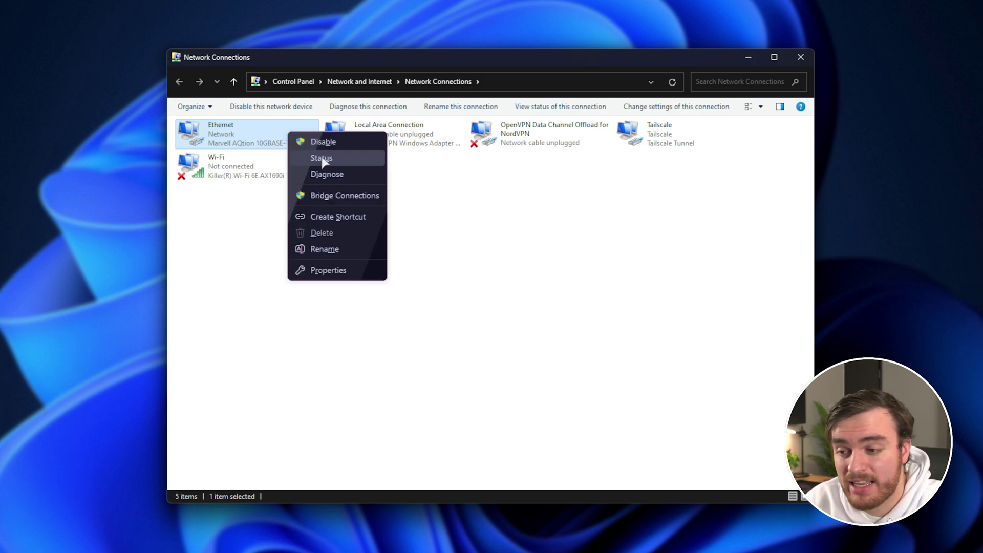
left_click(353, 272)
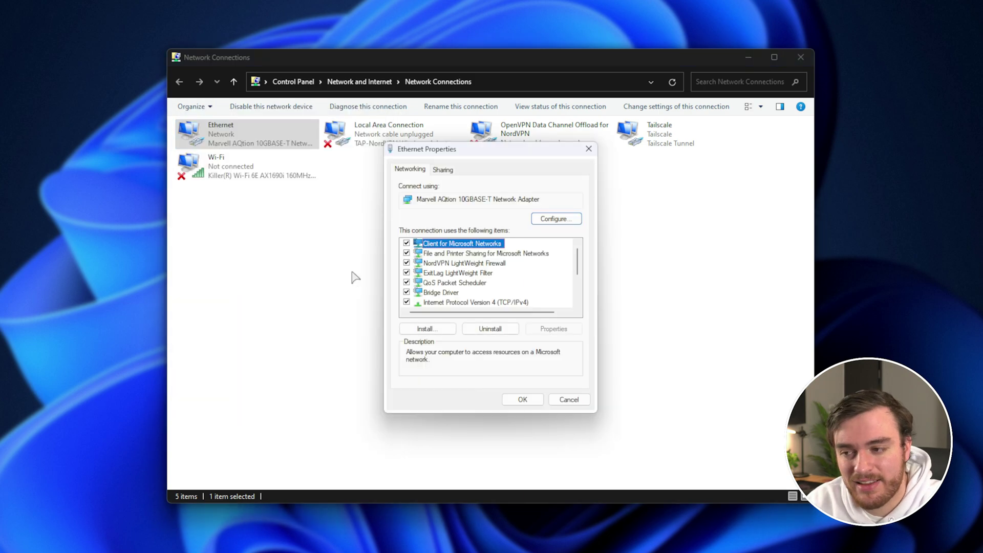
left_click(563, 219)
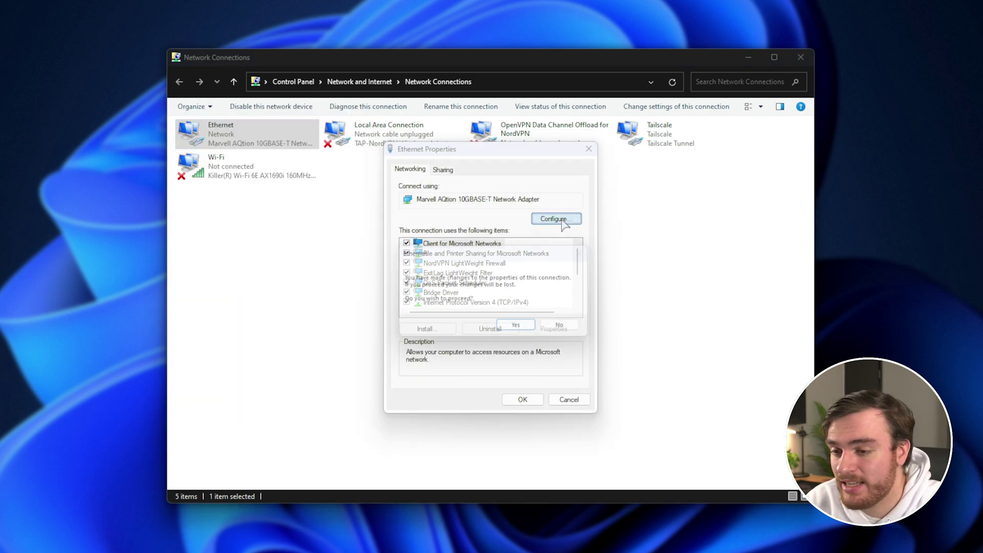
left_click(521, 328)
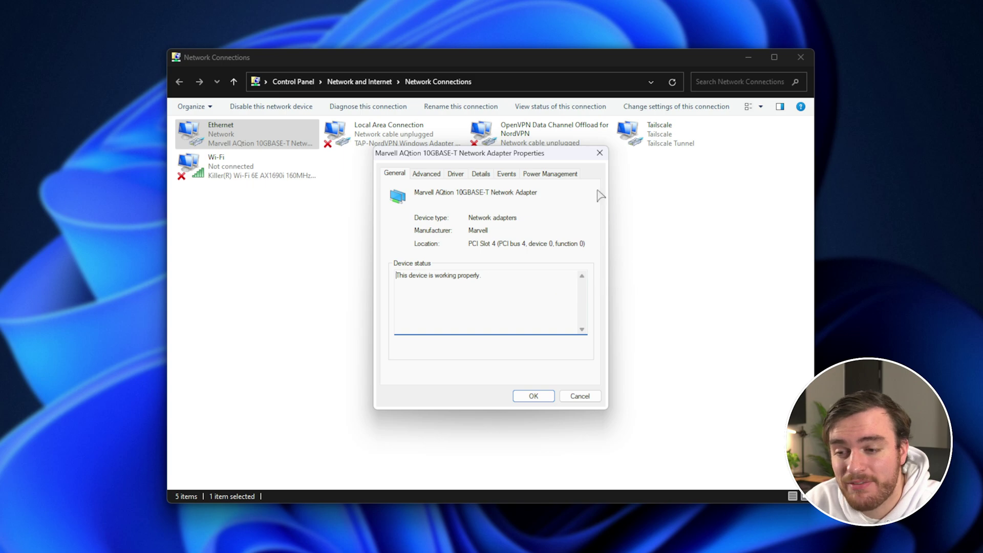
On Power Management, keep power saving allowed so device wake and magic-packet-only wake stay enabled
left_click(560, 174)
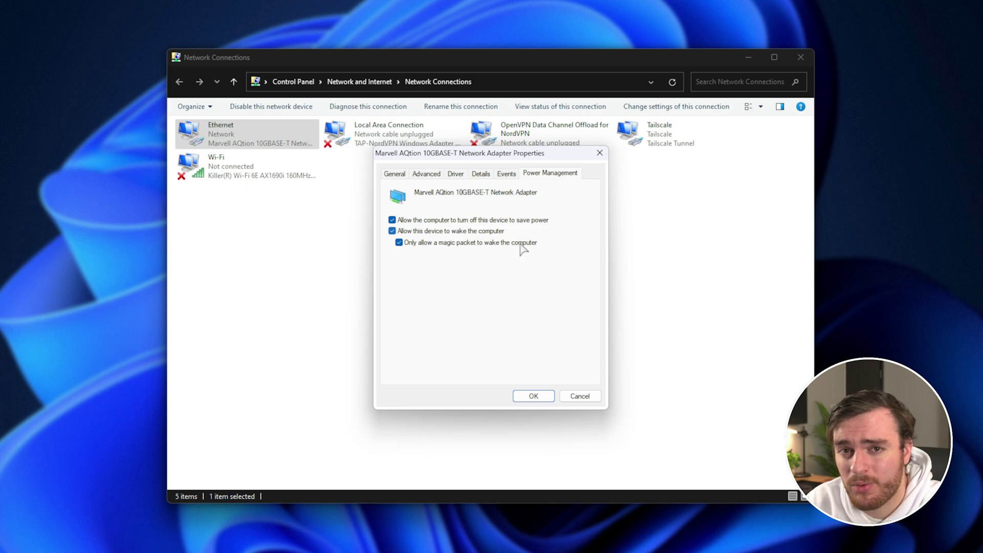
left_click(408, 220)
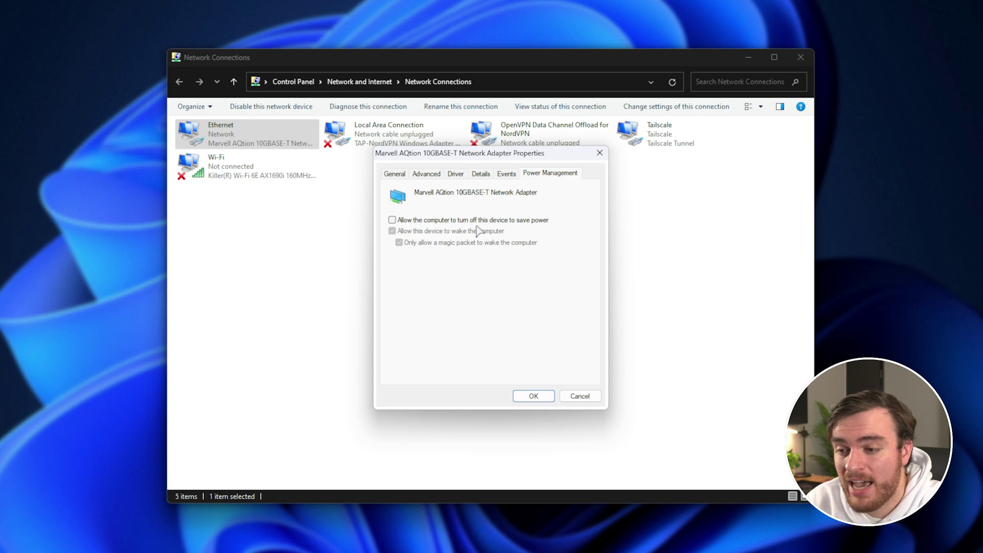
left_click(444, 221)
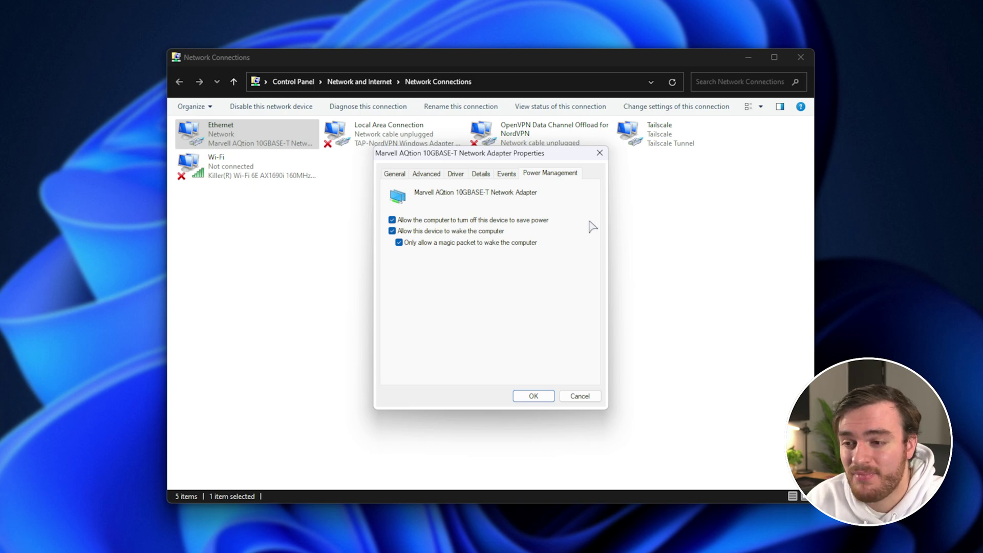
Review the Advanced values for Wake from power off, Wake on Link, Magic Packet and Pattern Match
left_click(426, 174)
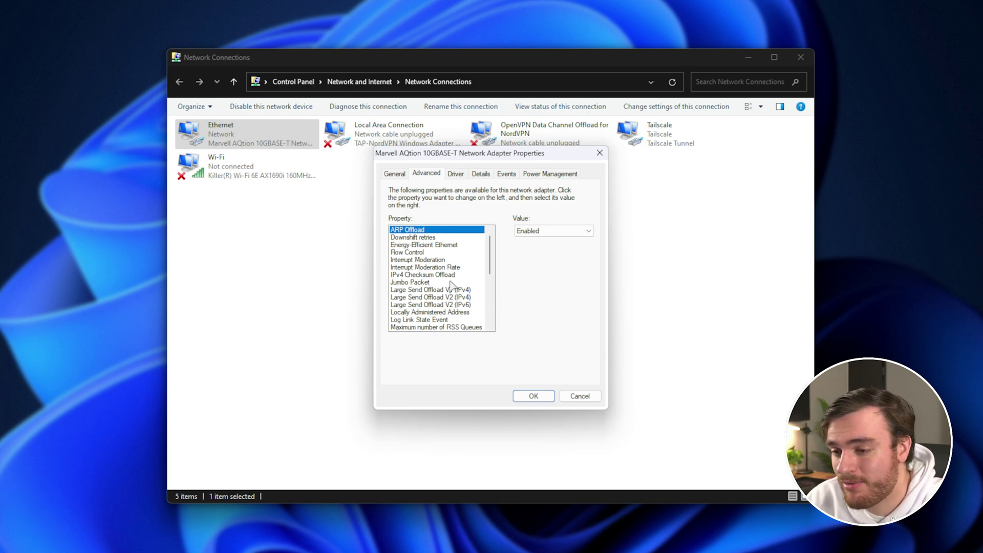
scroll(454, 289, "down", 3)
scroll(458, 296, "down", 3)
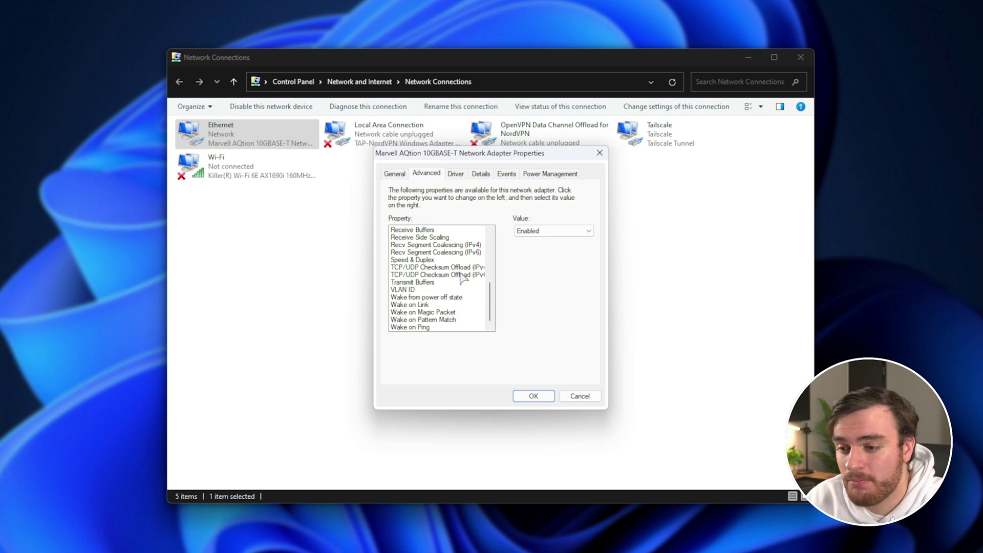
left_click(443, 298)
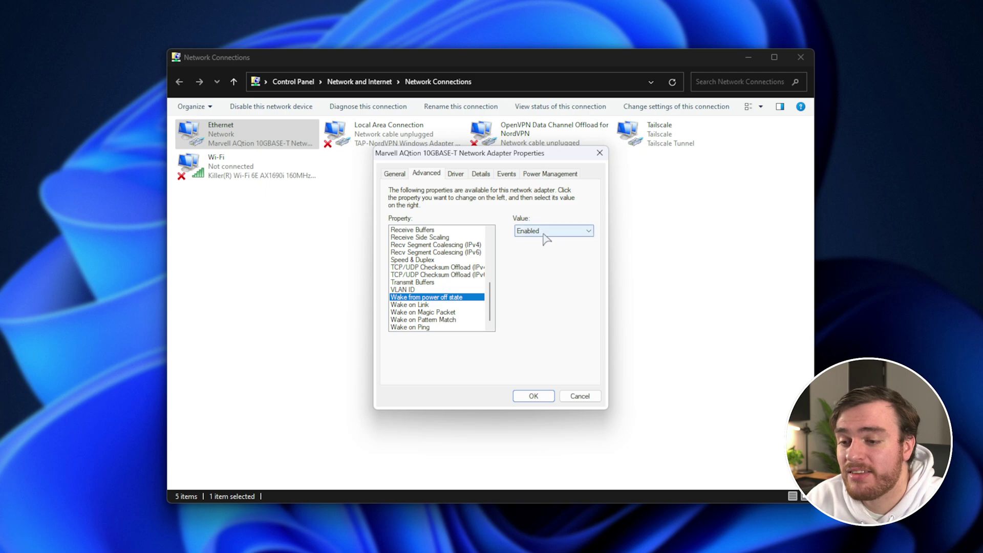
left_click(426, 305)
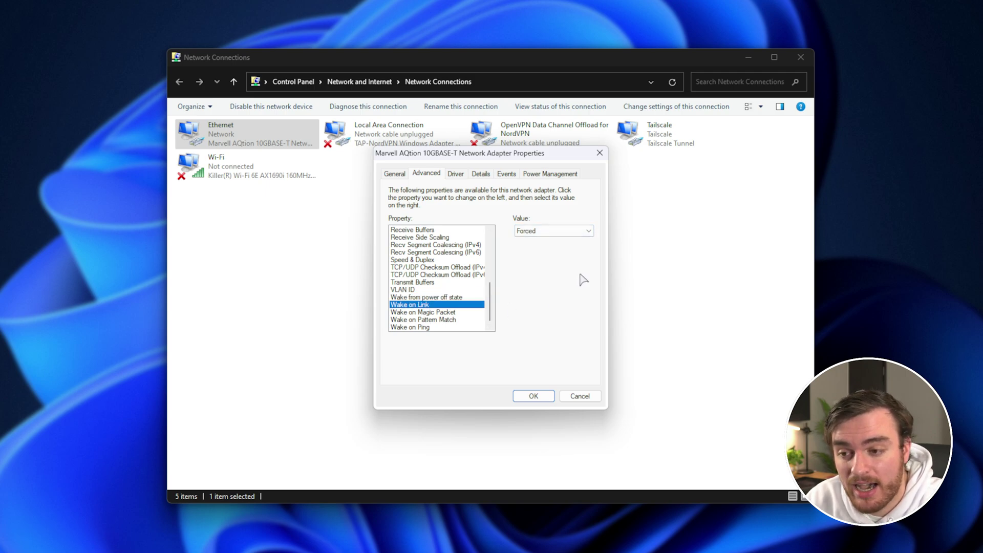
left_click(573, 231)
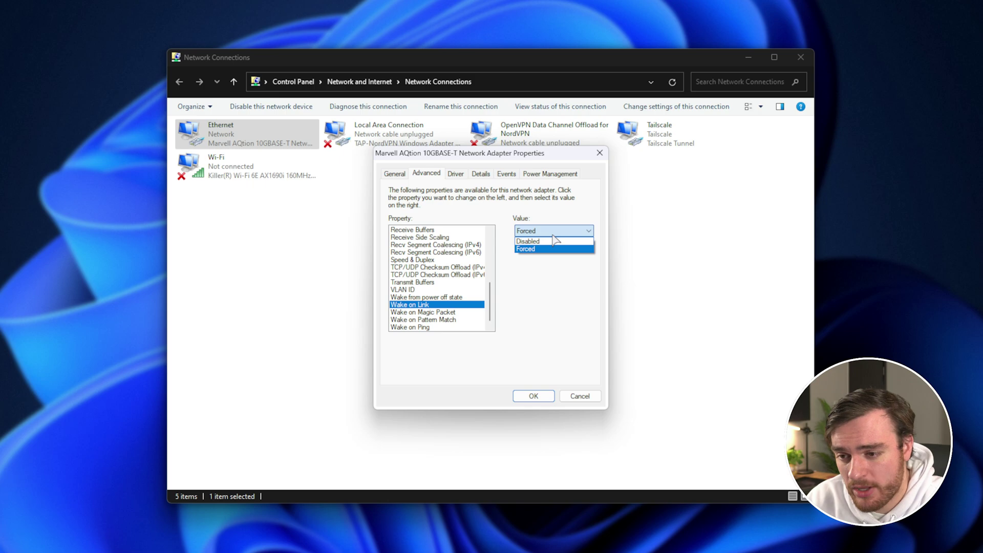
left_click(528, 242)
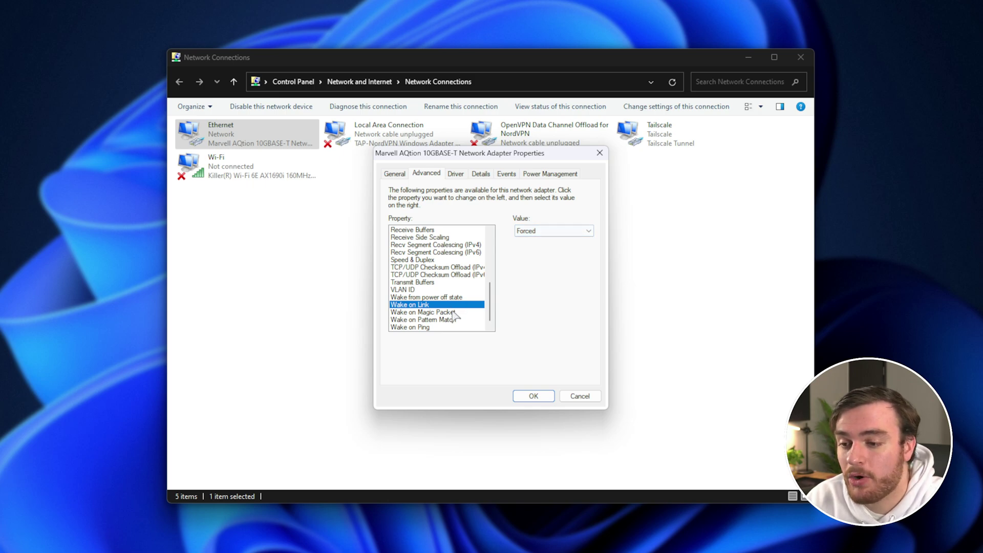
left_click(453, 312)
left_click(566, 233)
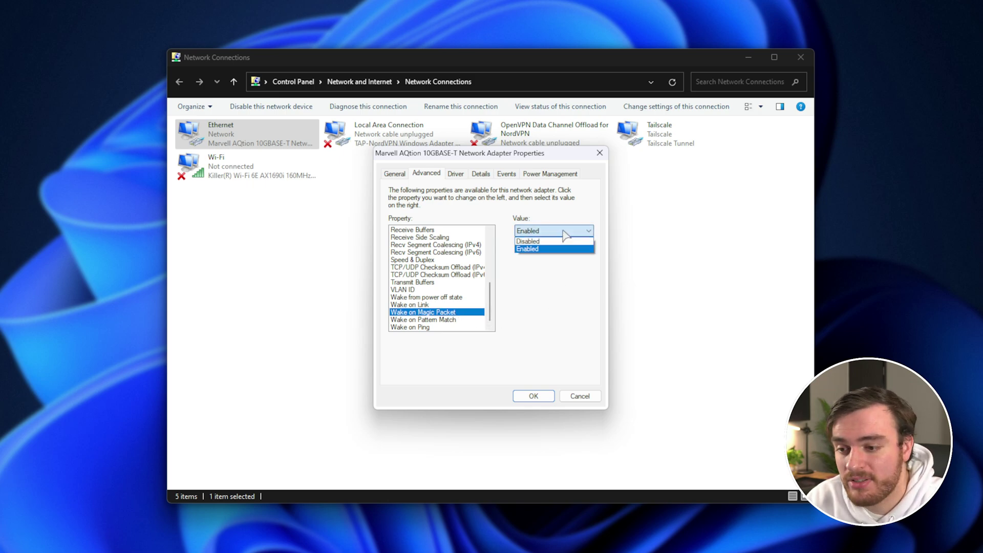
left_click(459, 319)
left_click(460, 319)
left_click(566, 231)
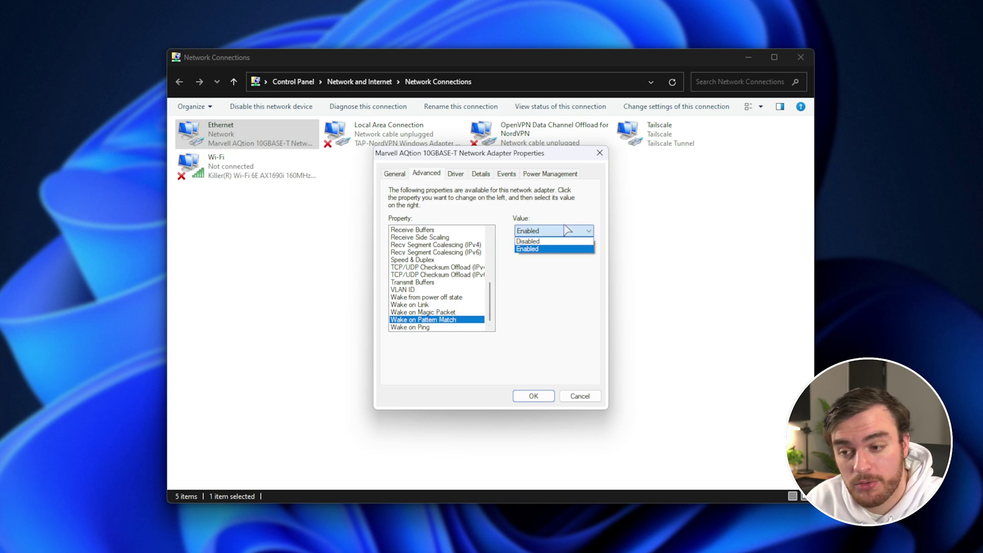
left_click(528, 241)
Keep Wake on Ping and Energy-Efficient Ethernet Disabled, then apply the adapter settings with OK
left_click(438, 327)
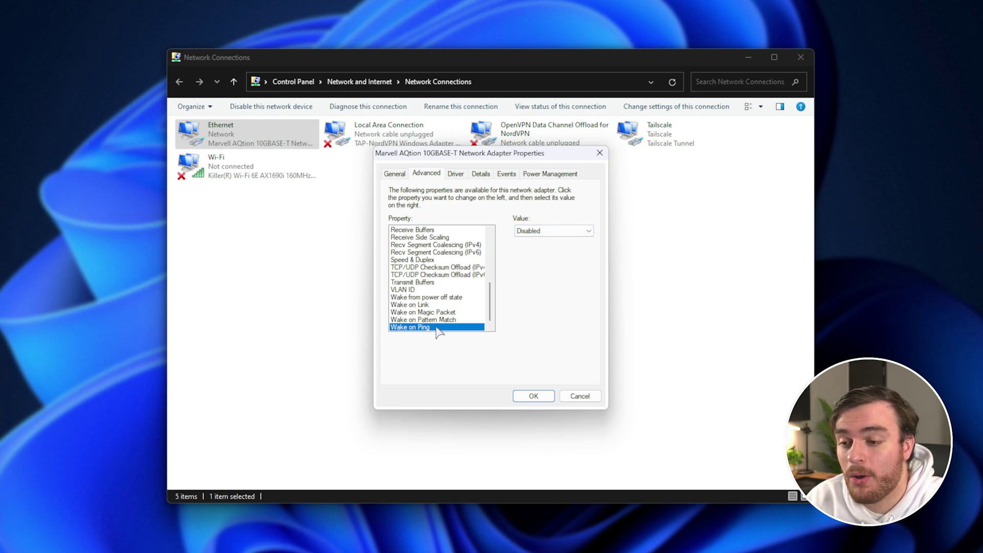
left_click(569, 234)
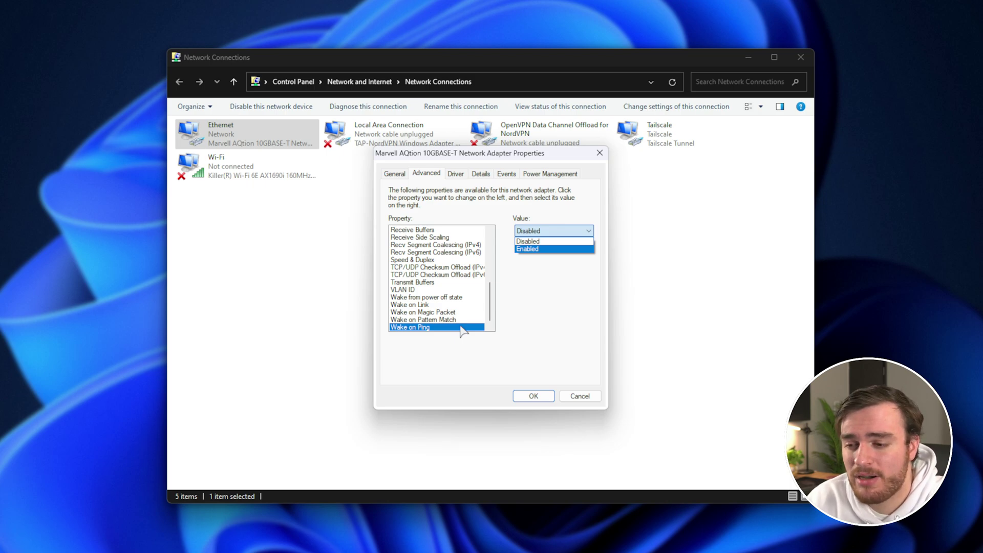
left_click(531, 325)
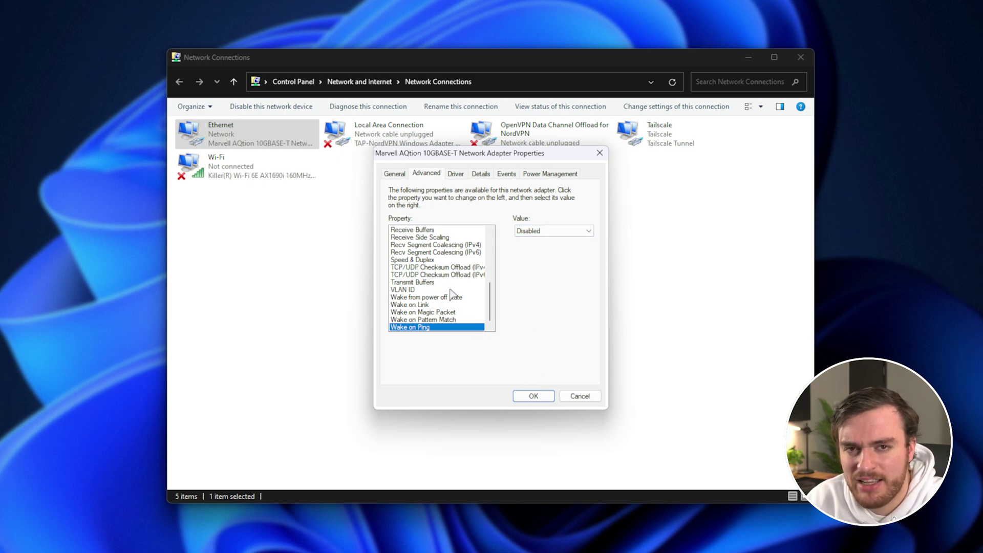
scroll(450, 292, "up", 5)
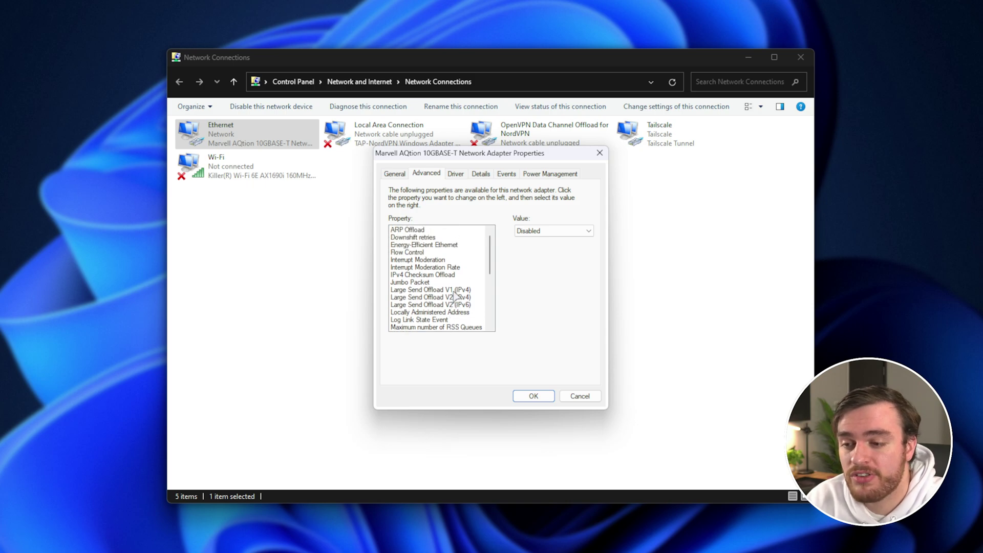
left_click(455, 244)
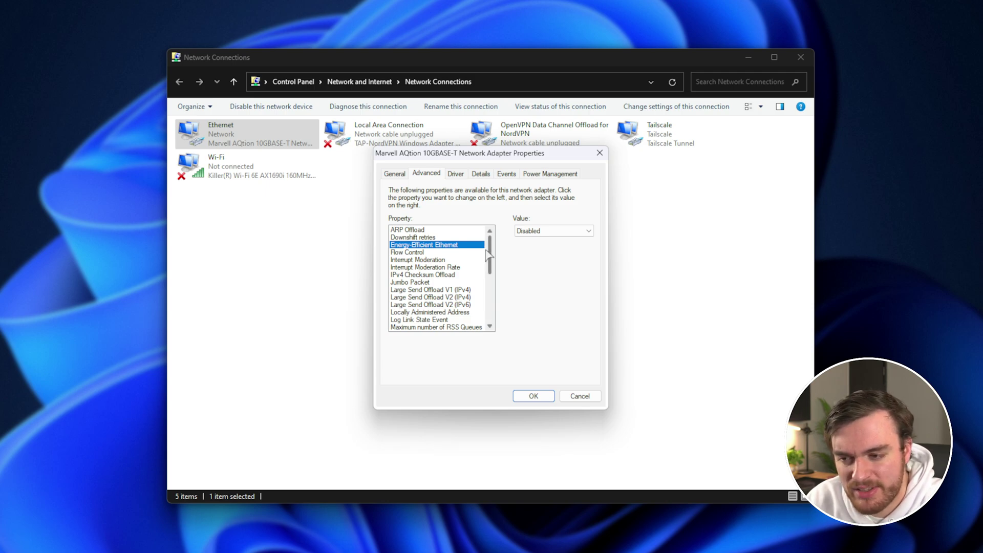
left_click_drag(487, 253, 495, 313)
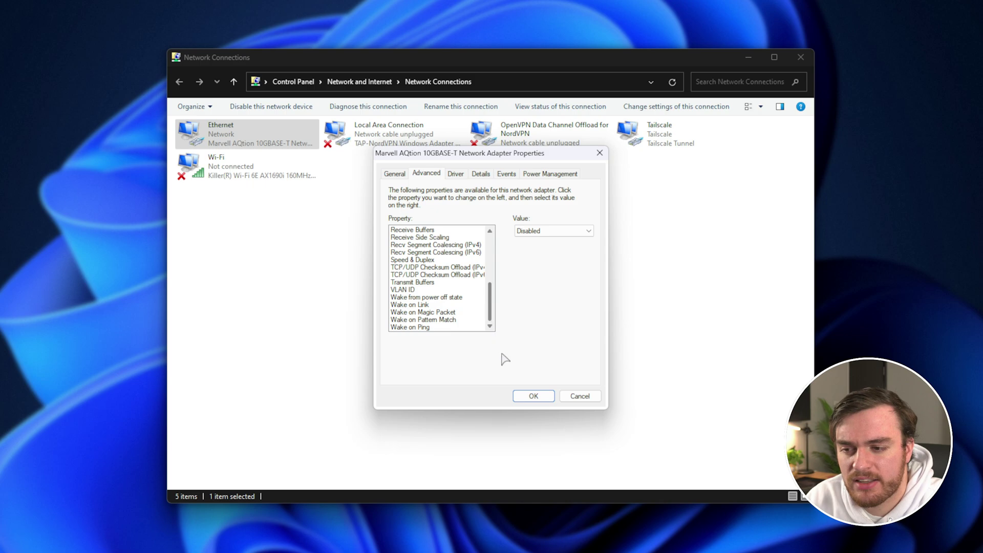
left_click(533, 398)
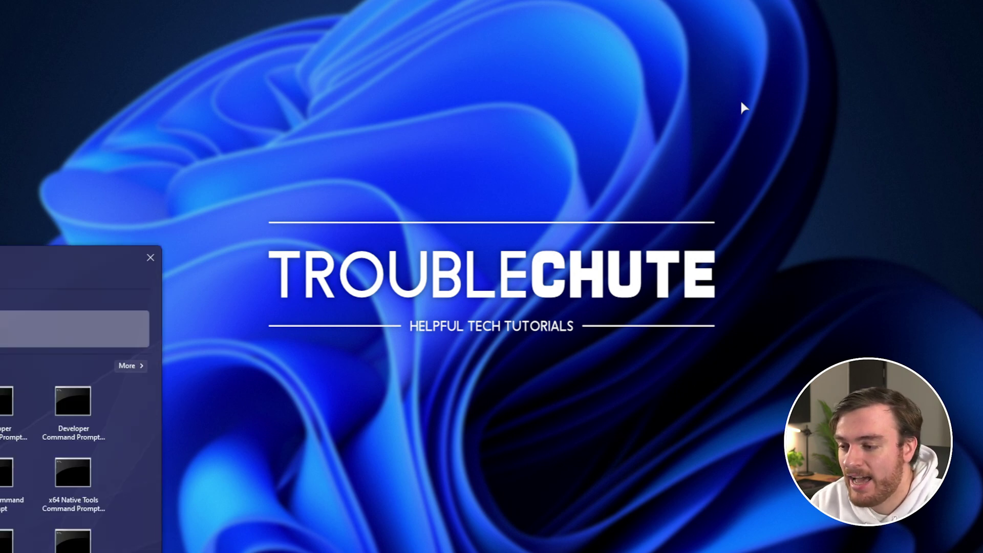
Launch Terminal as administrator and run powercfg /hibernate off
right_click(135, 320)
left_click(174, 354)
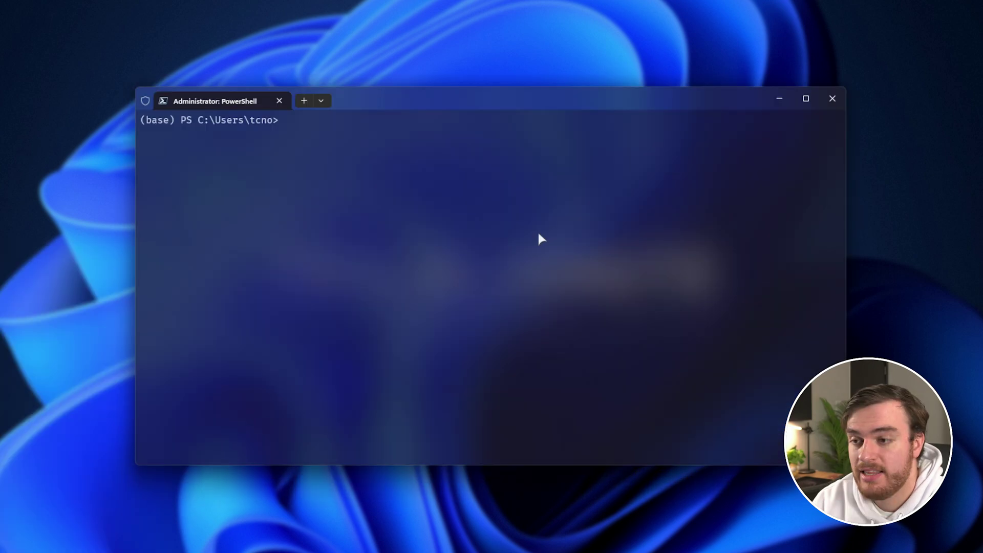
type("powercfg /")
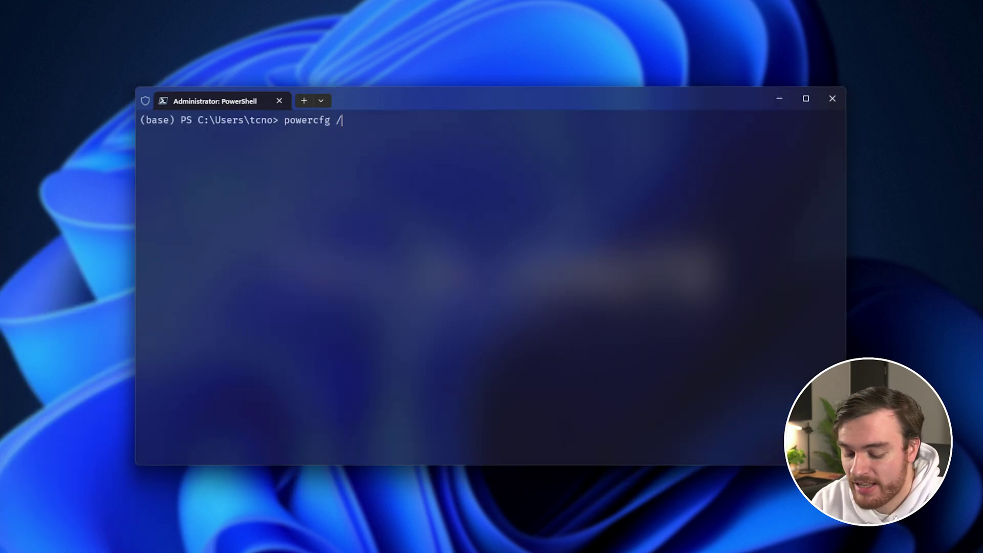
type("hibernate o")
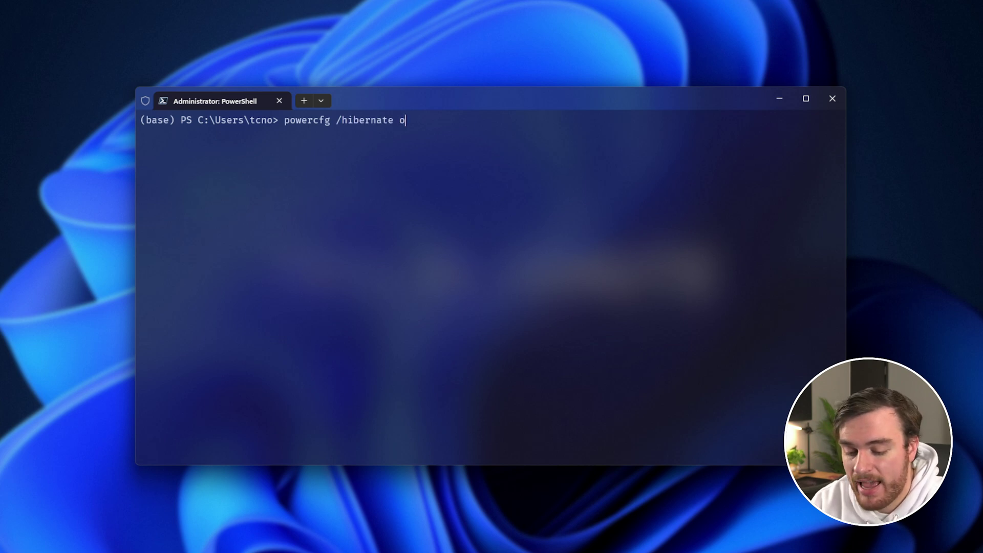
type("ff")
key("Return")
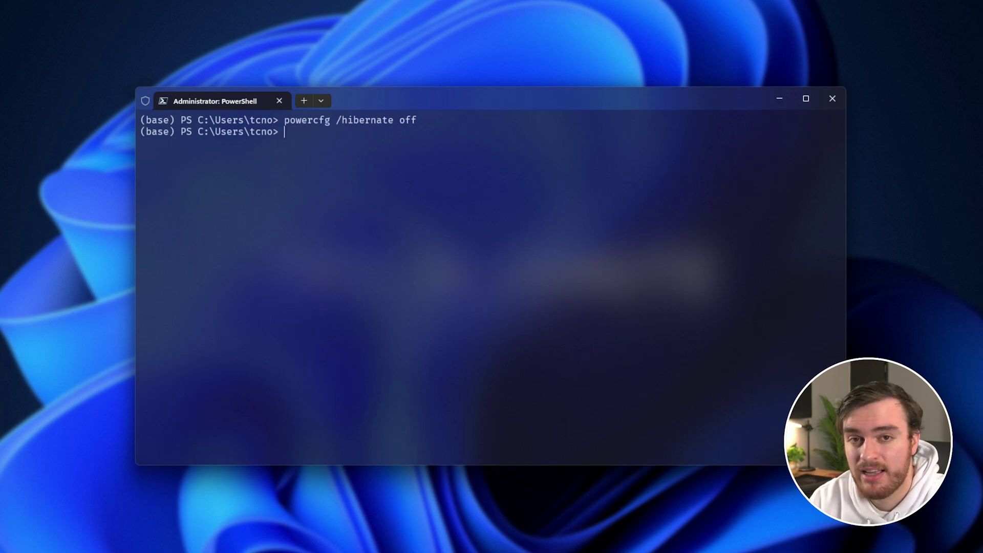
Clear the screen, then run powercfg /h off followed by powercfg -h off
key("ctrl+l")
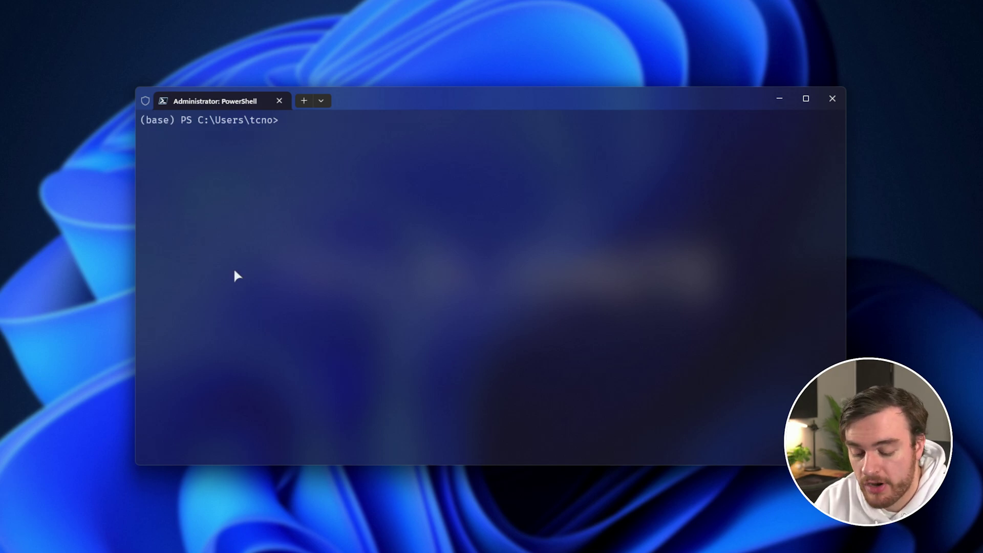
type("powercfg ")
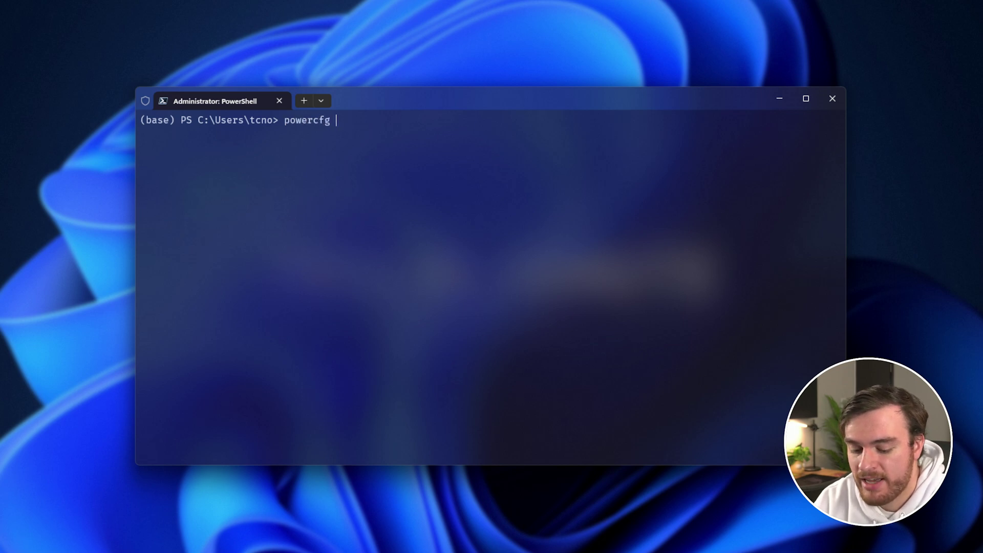
type("-h")
key("BackSpace")
key("BackSpace")
type("/h off")
key("Return")
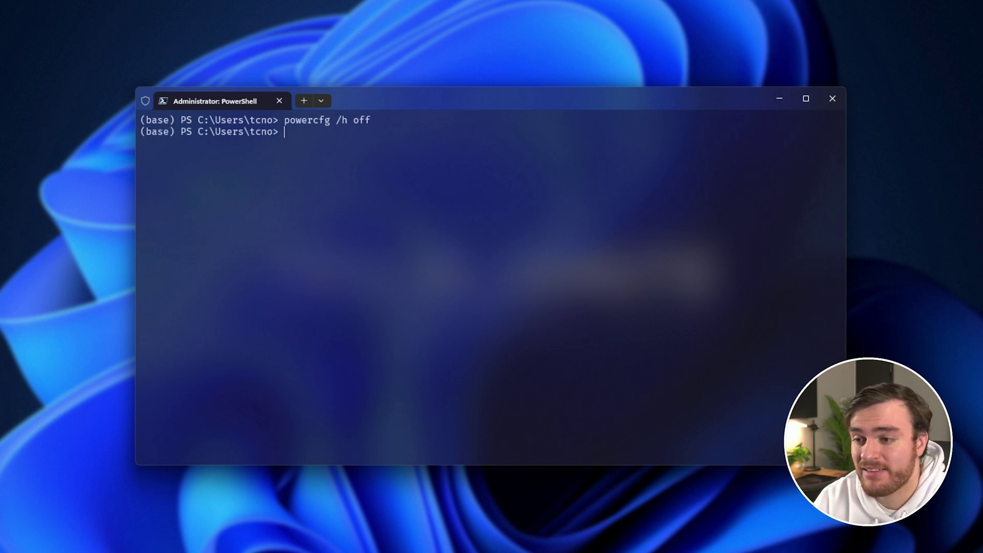
key("Up")
key("Left")
key("Left")
key("Left")
key("Left")
key("Left")
key("BackSpace")
type("-")
key("Return")
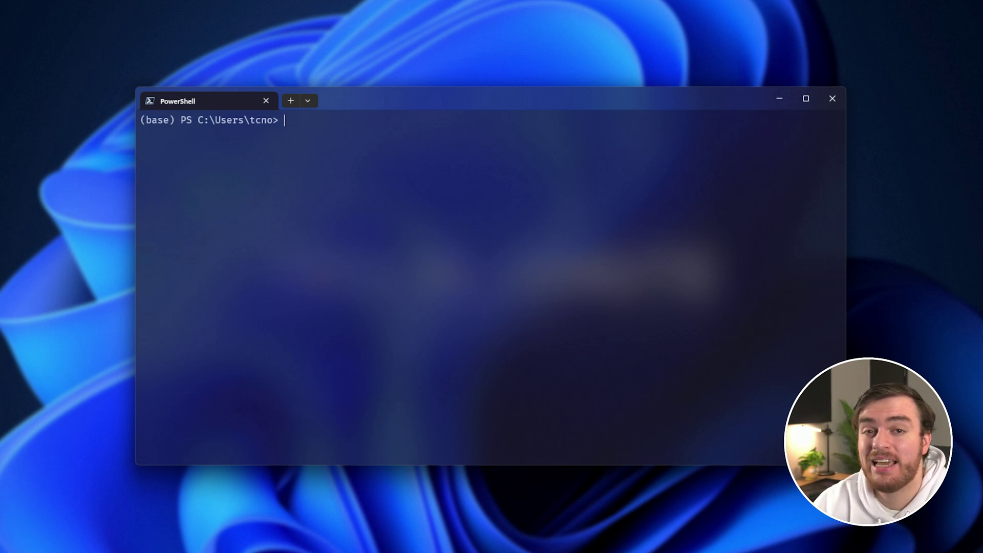
Run ipconfig /all and scroll up to the 'Ethernet adapter Ethernet' section
type("ipconfig /all")
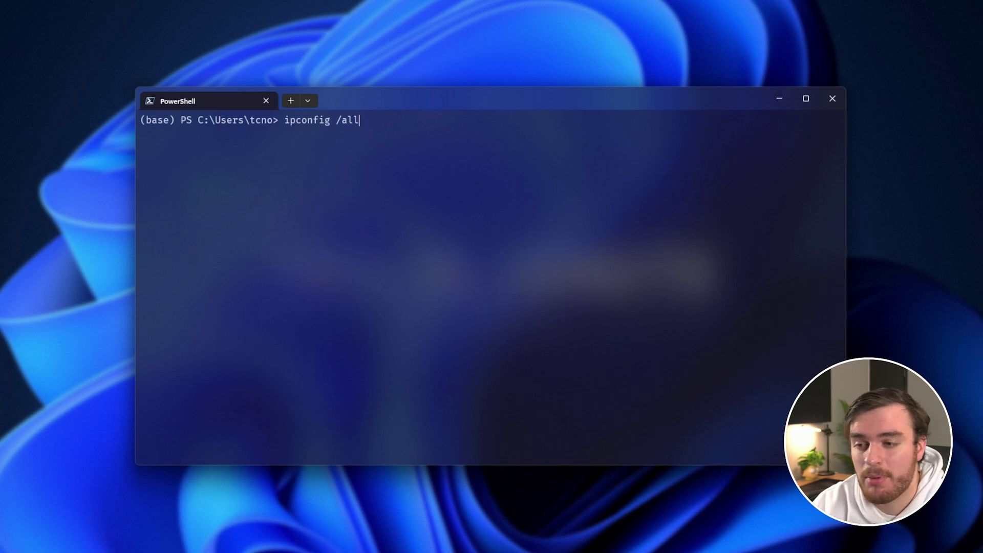
key("Return")
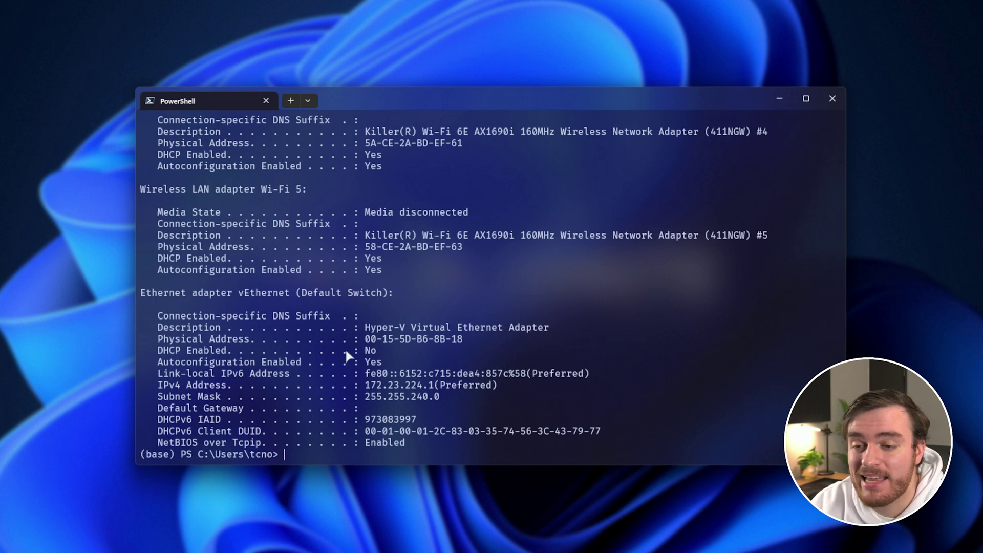
scroll(322, 232, "up", 7)
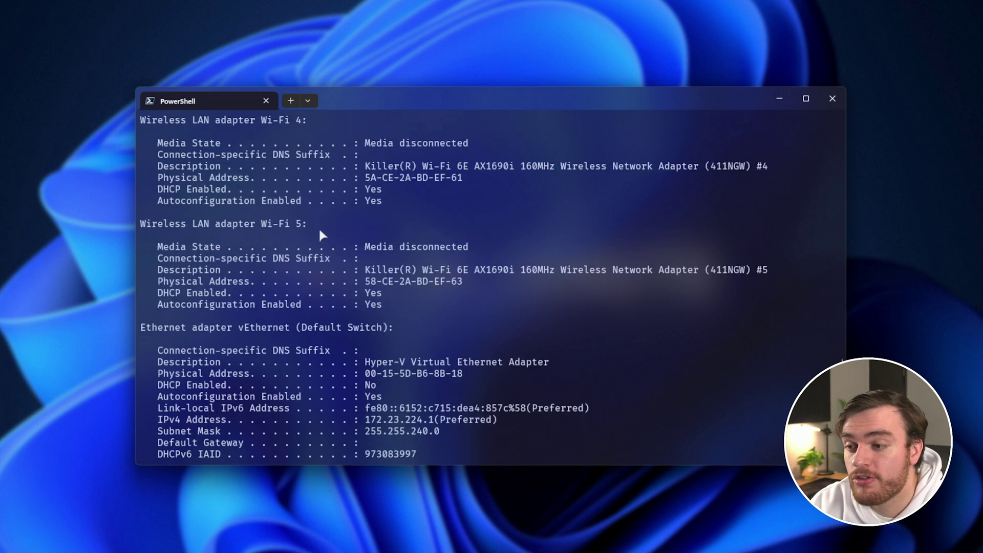
scroll(331, 372, "up", 10)
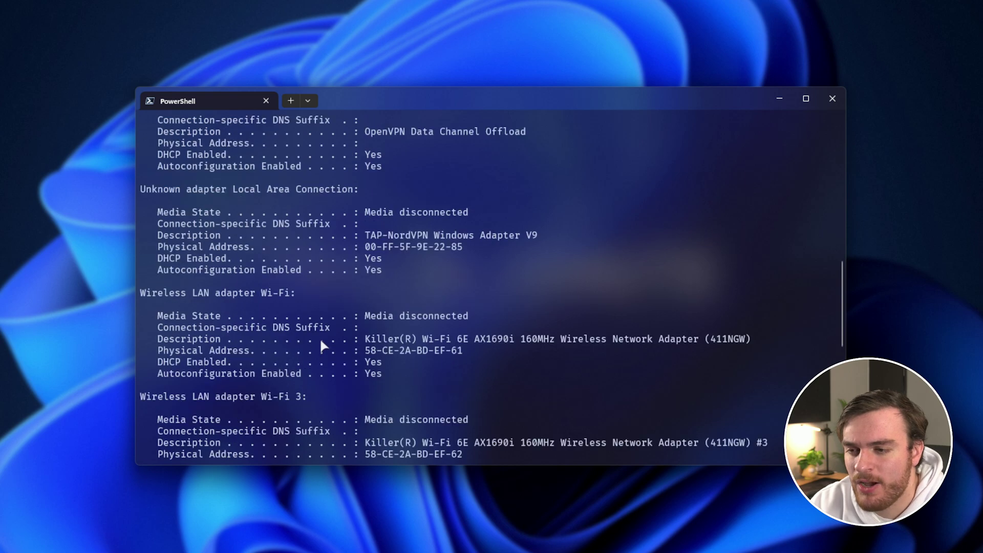
scroll(318, 347, "up", 2)
left_click_drag(309, 132, 133, 132)
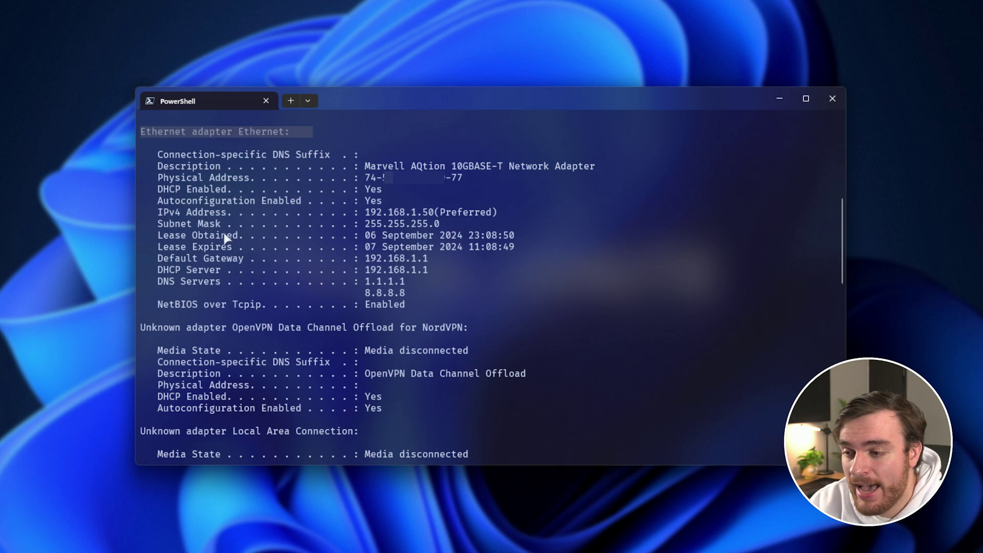
Select Ethernet's IPv4 address 192.168.1.50 and its Physical Address MAC value
left_click_drag(154, 212, 468, 212)
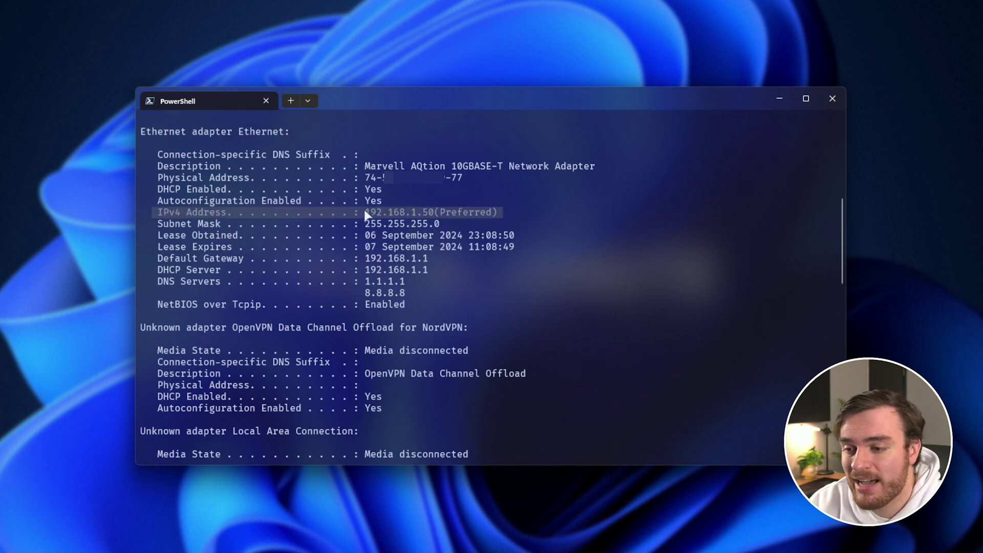
left_click_drag(365, 212, 418, 221)
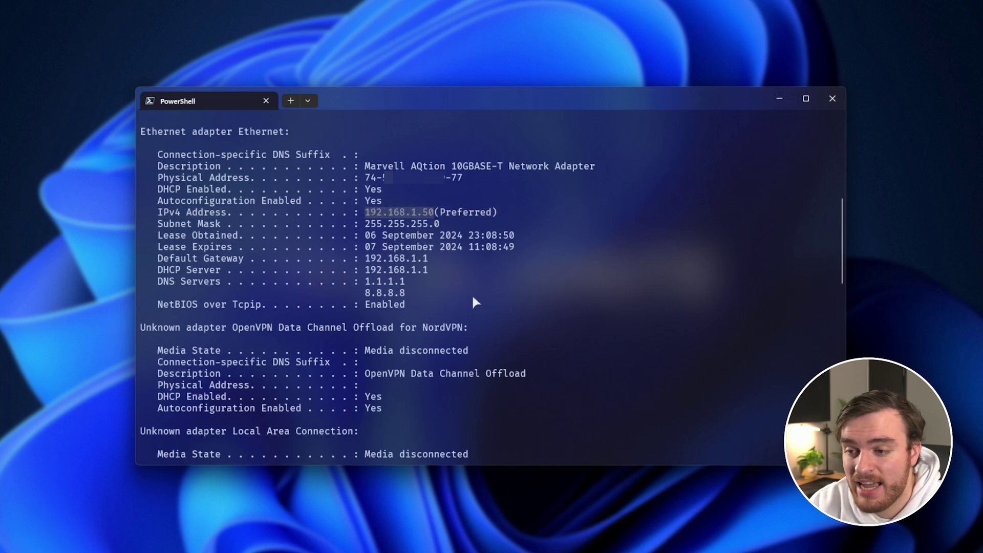
left_click_drag(155, 177, 340, 179)
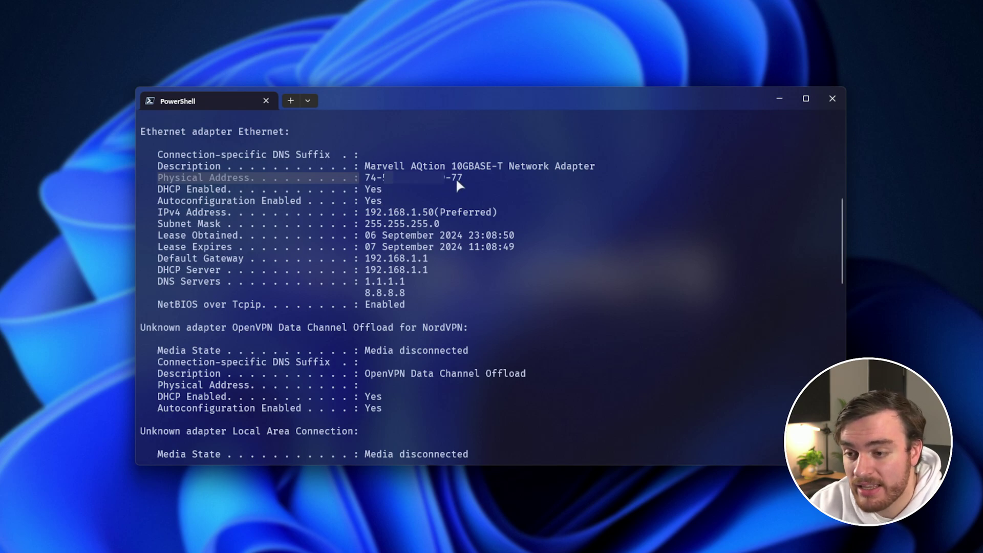
left_click_drag(365, 177, 462, 178)
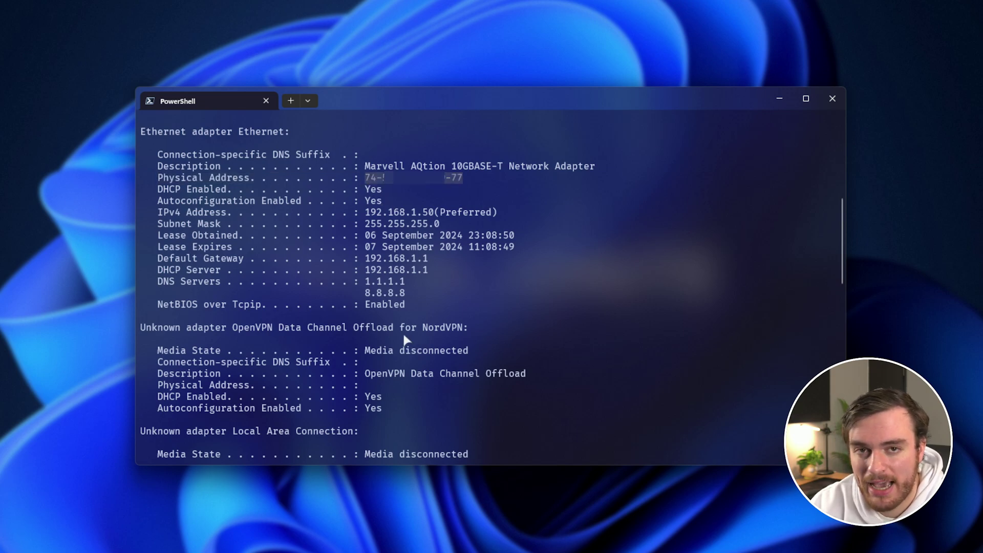